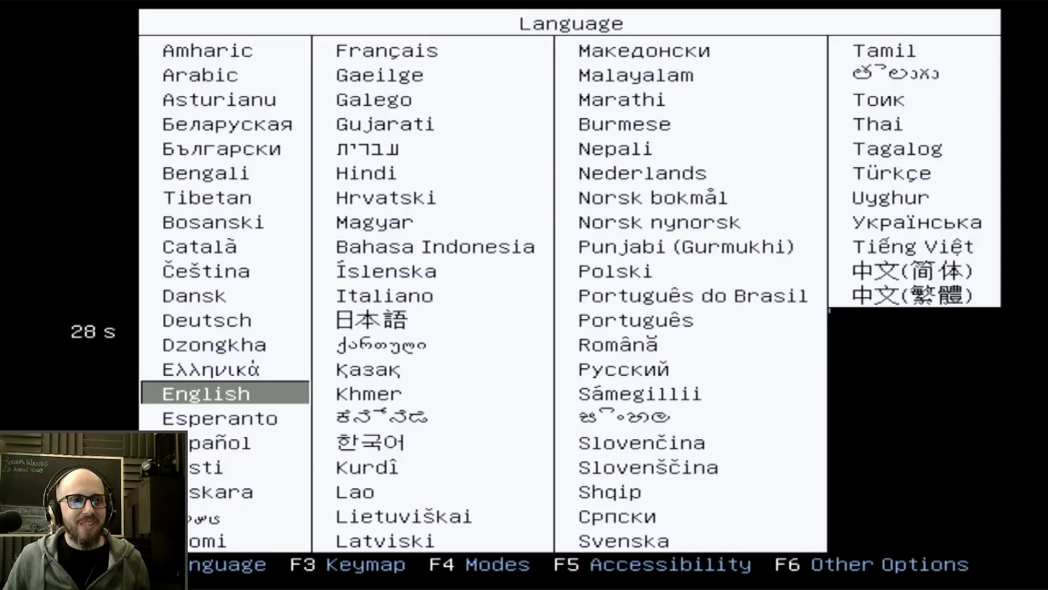
- Choose Italiano as the boot language and start Ubuntu Studio in trial mode without installing it
key(Right)
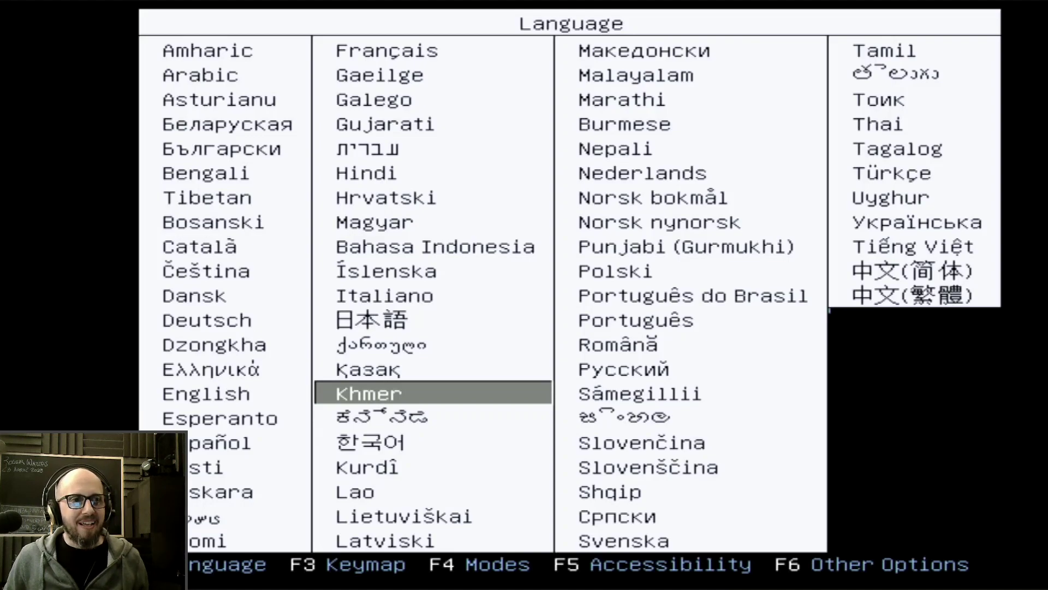
key(Up)
key(Up)
key(Up)
key(Up)
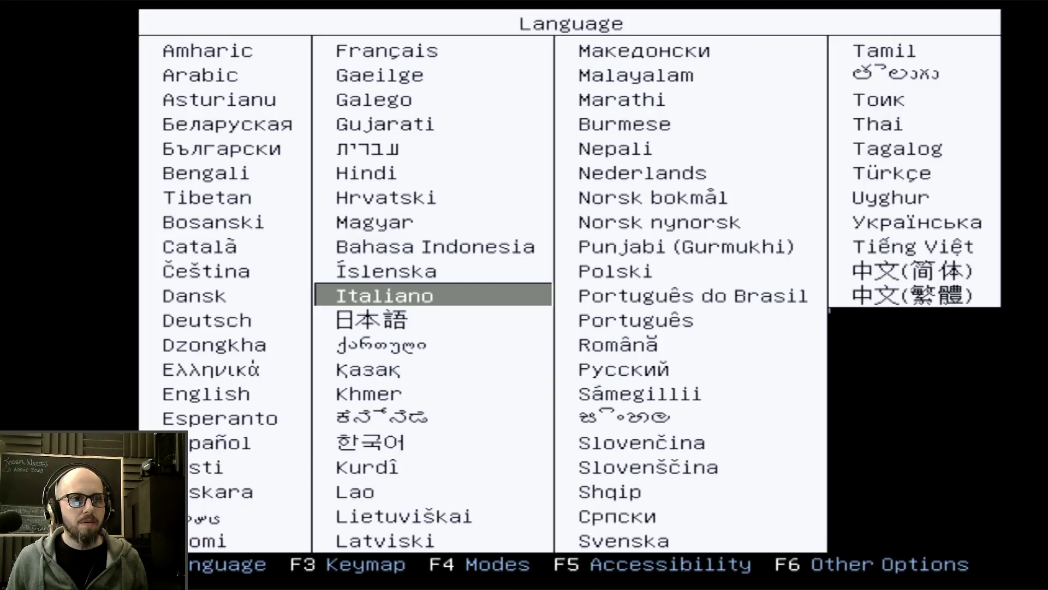
key(Return)
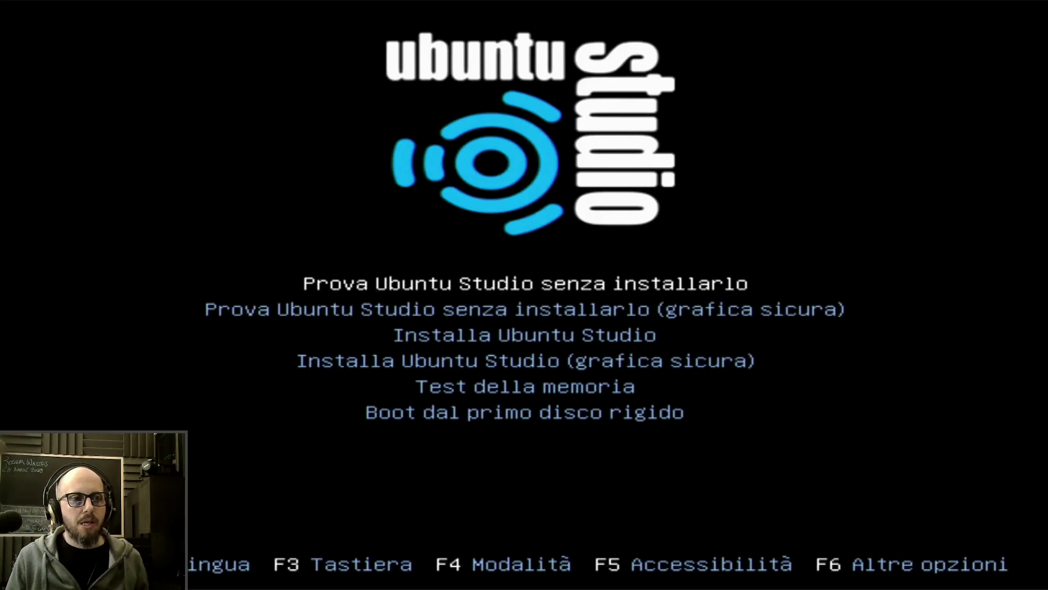
key(Return)
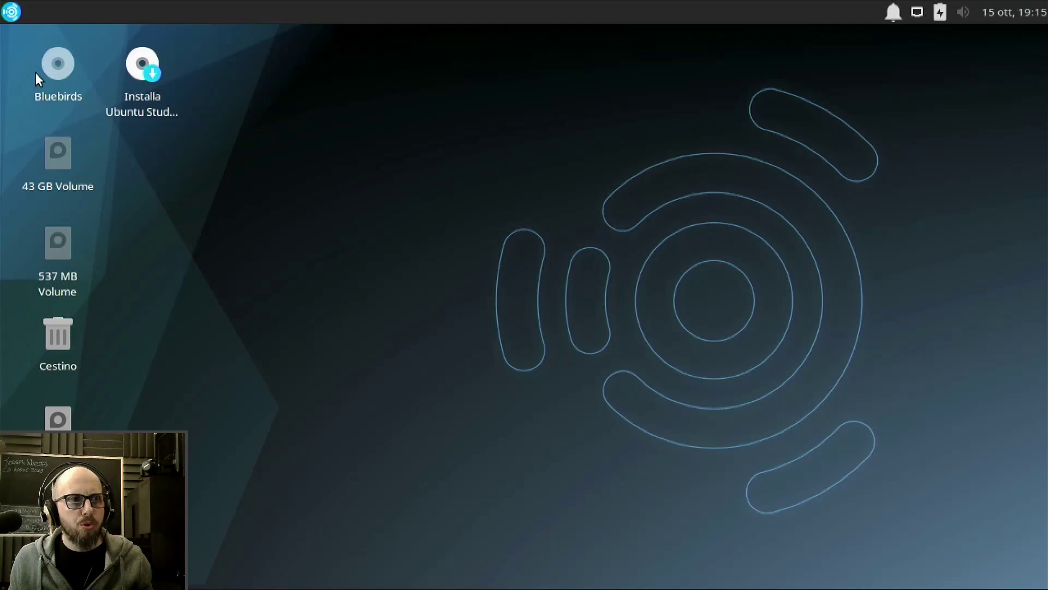
- Search the installed applications for "jack" and launch QjackCtl
click(12, 11)
text(jack)
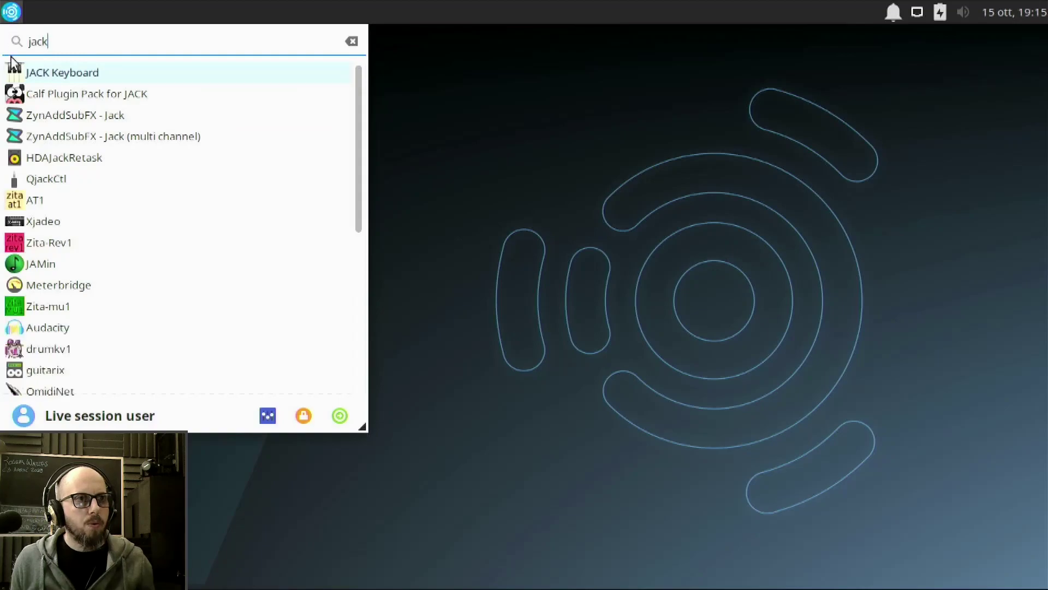
click(40, 179)
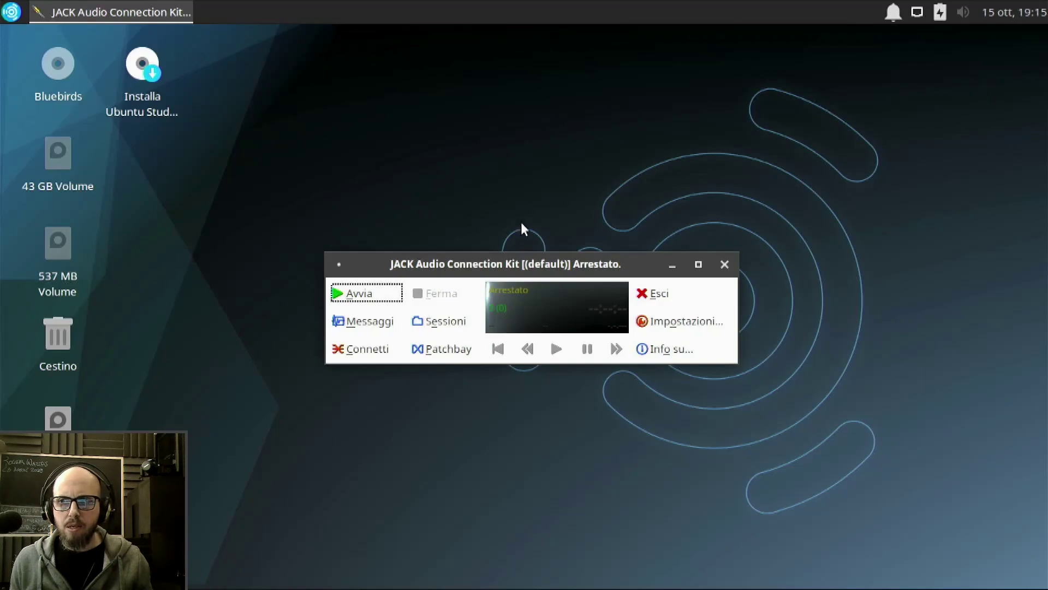
- Configure JACK with interface hw:M2496, sample rate 48000 and 512 frames per period, and start the server
click(678, 323)
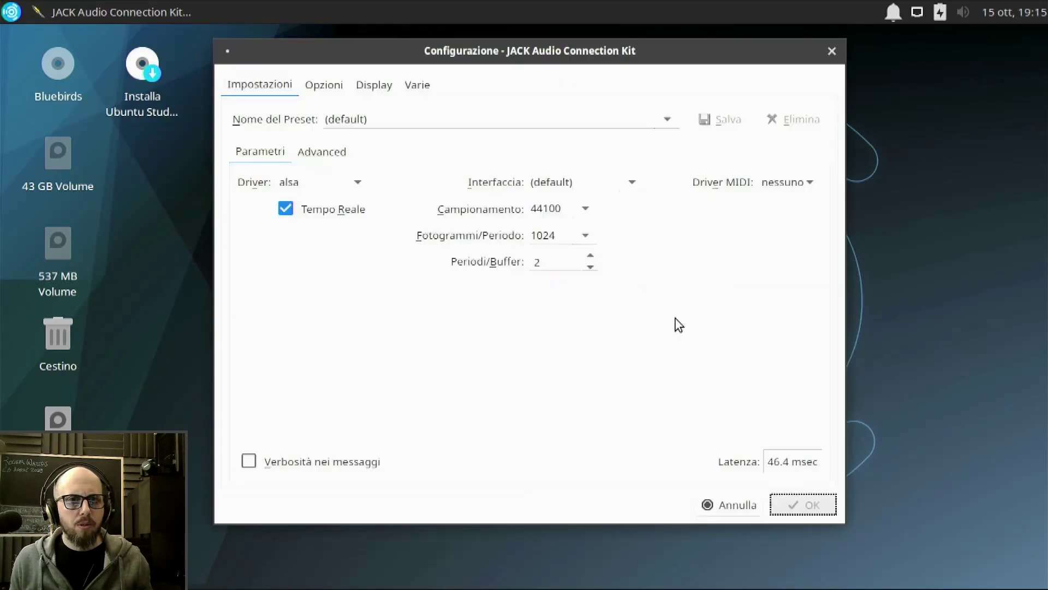
click(631, 185)
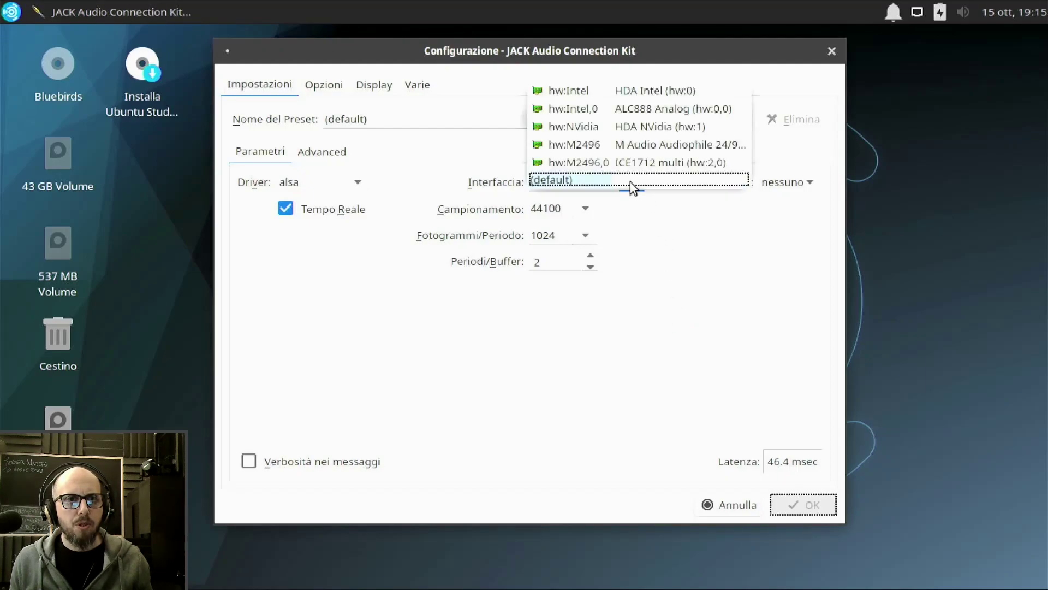
click(641, 145)
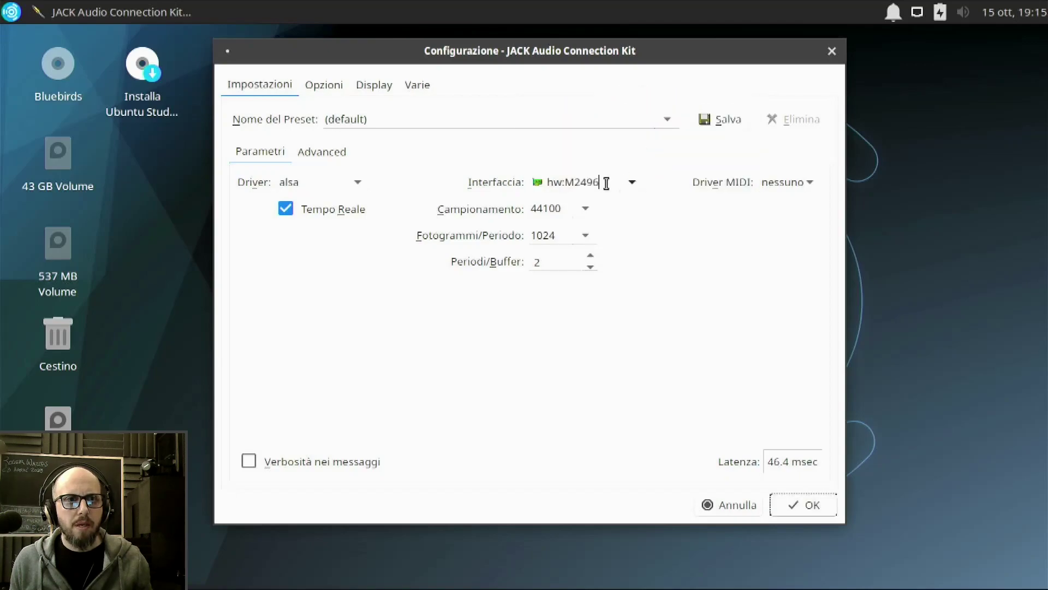
click(585, 210)
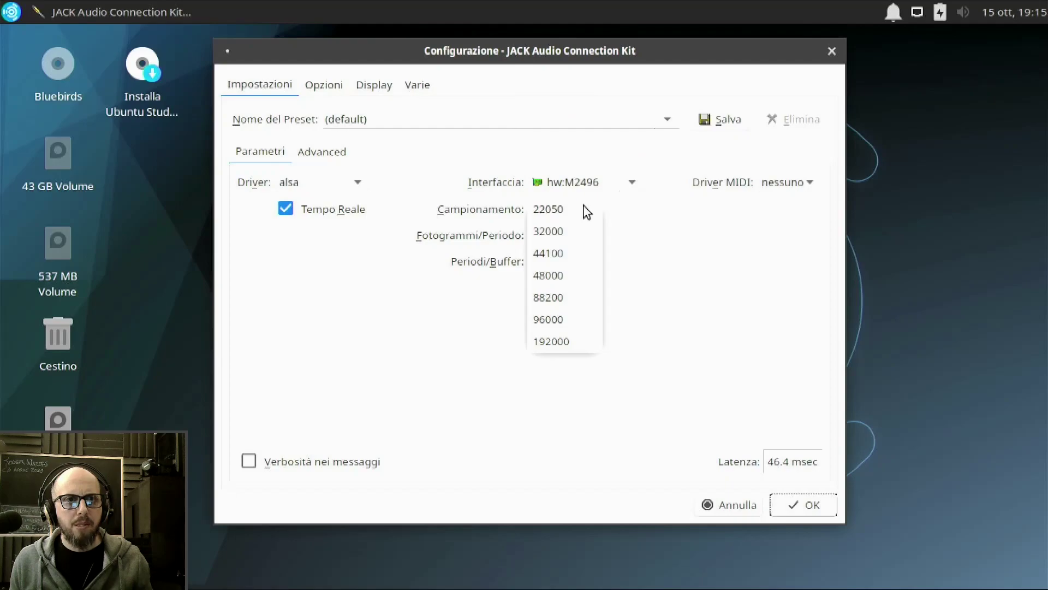
click(567, 282)
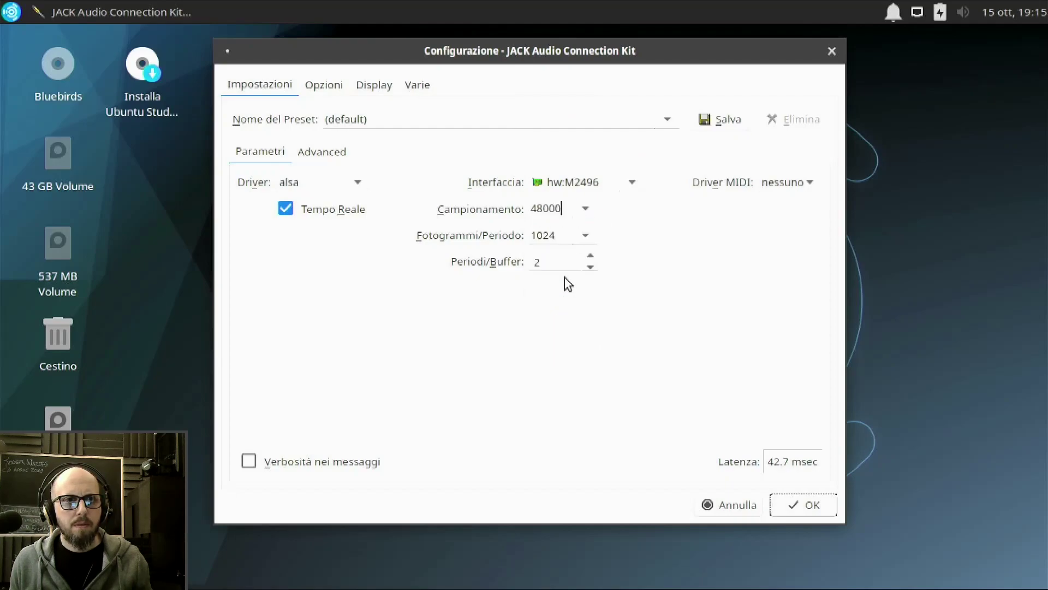
click(585, 237)
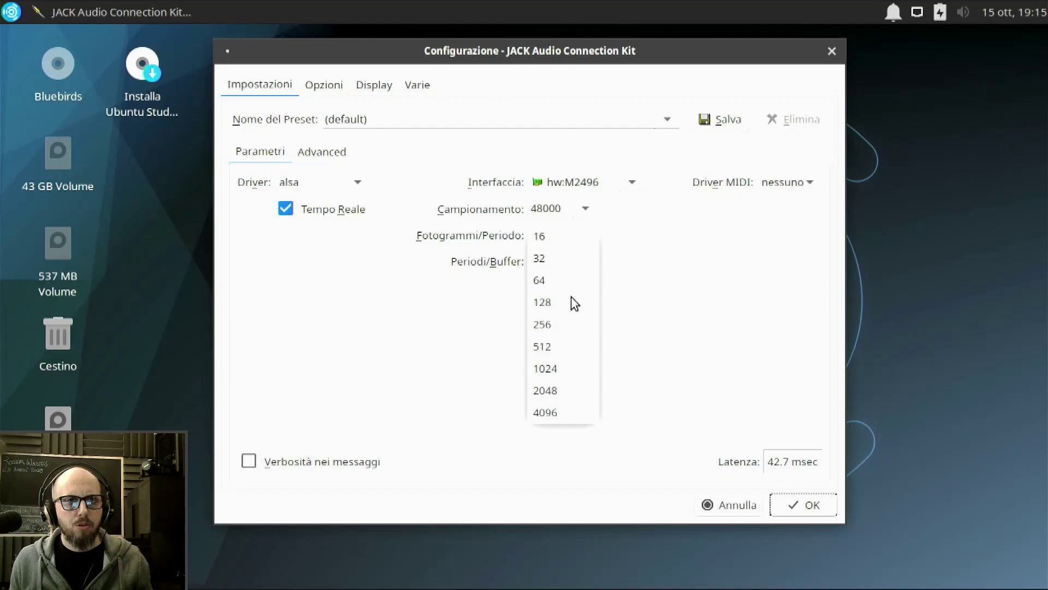
click(548, 349)
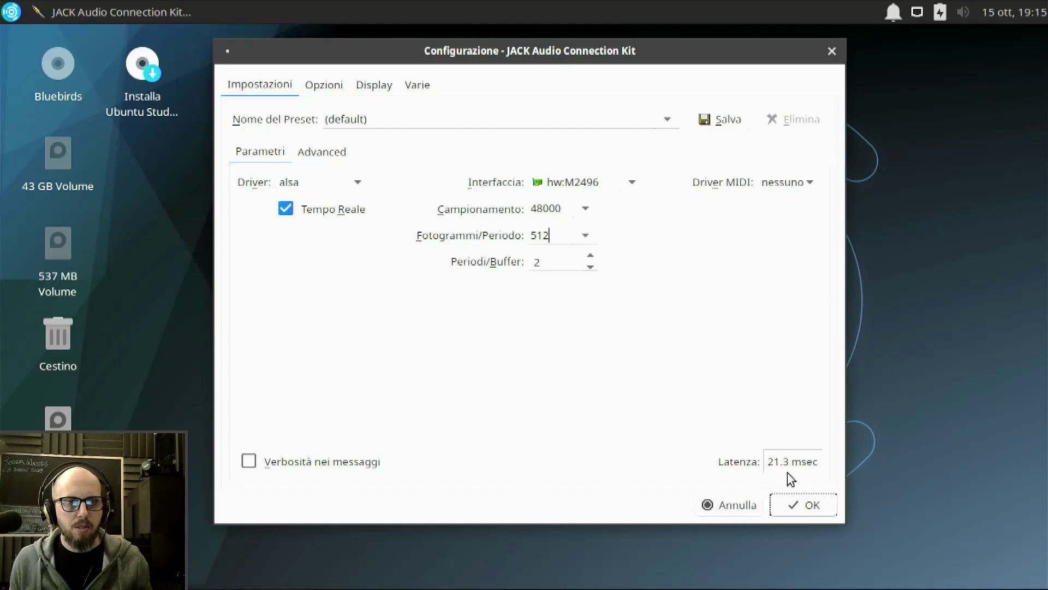
click(798, 508)
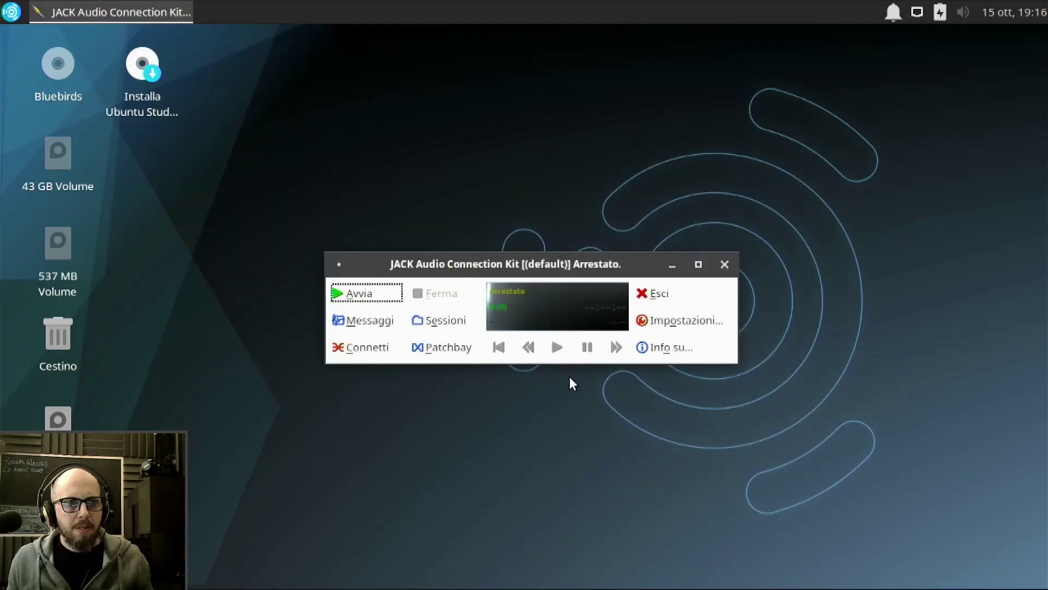
click(369, 299)
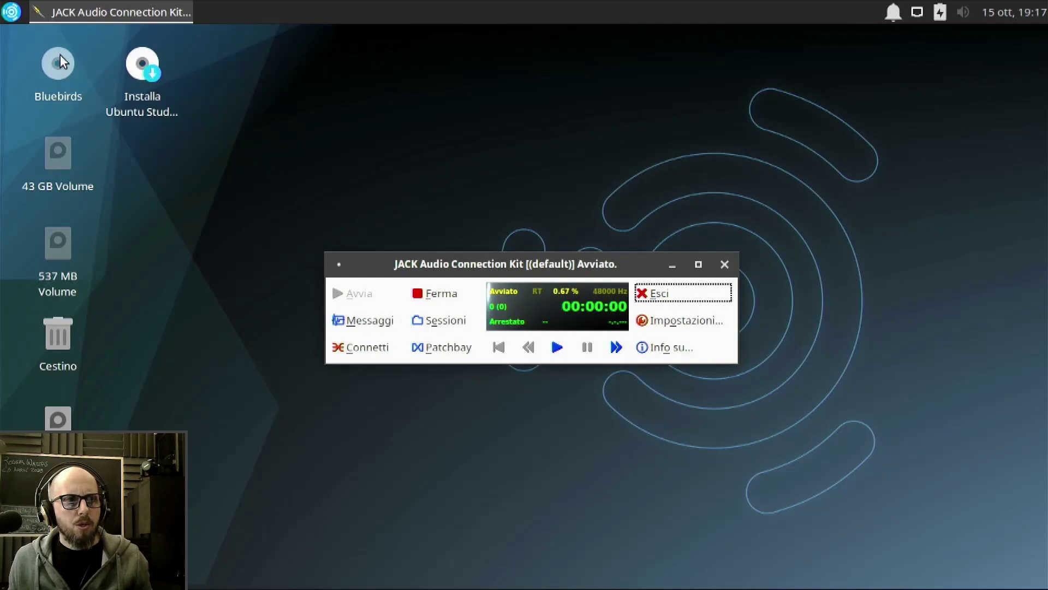
- Find and launch Mudita24, and move its window clear of the desktop icons
click(11, 14)
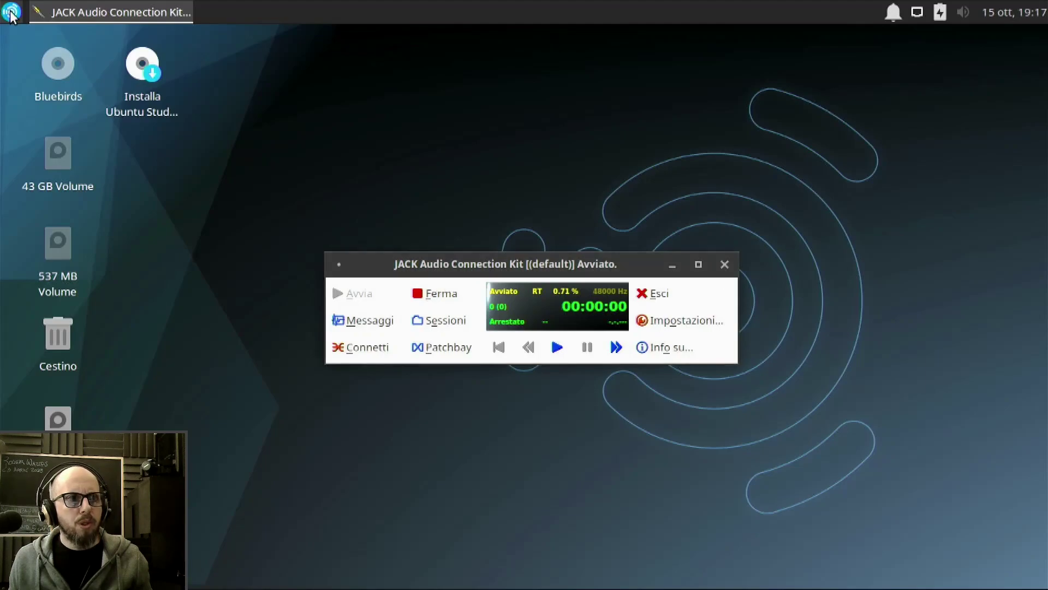
text(mudita)
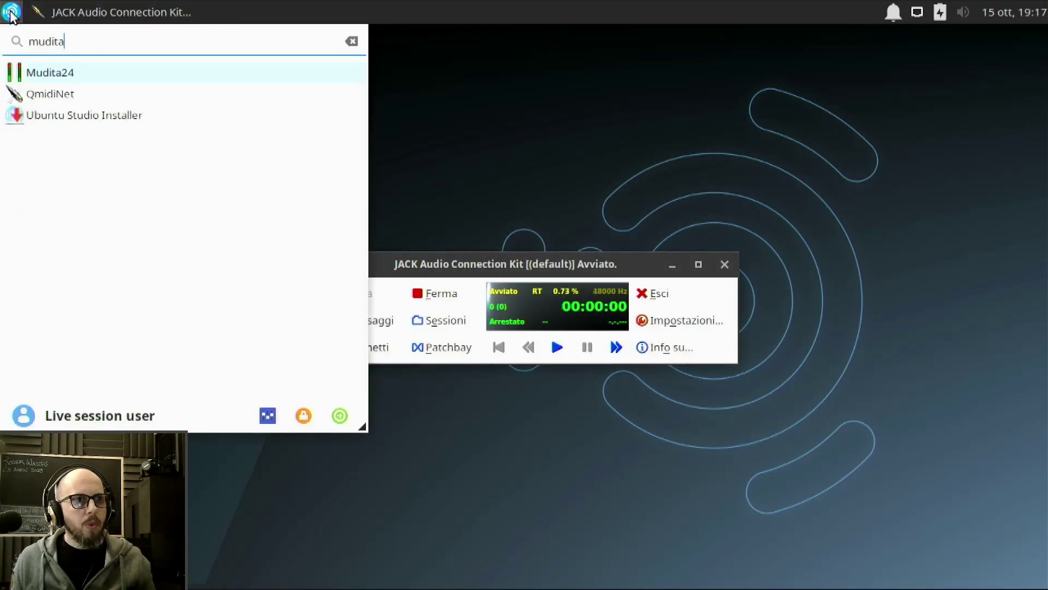
click(44, 68)
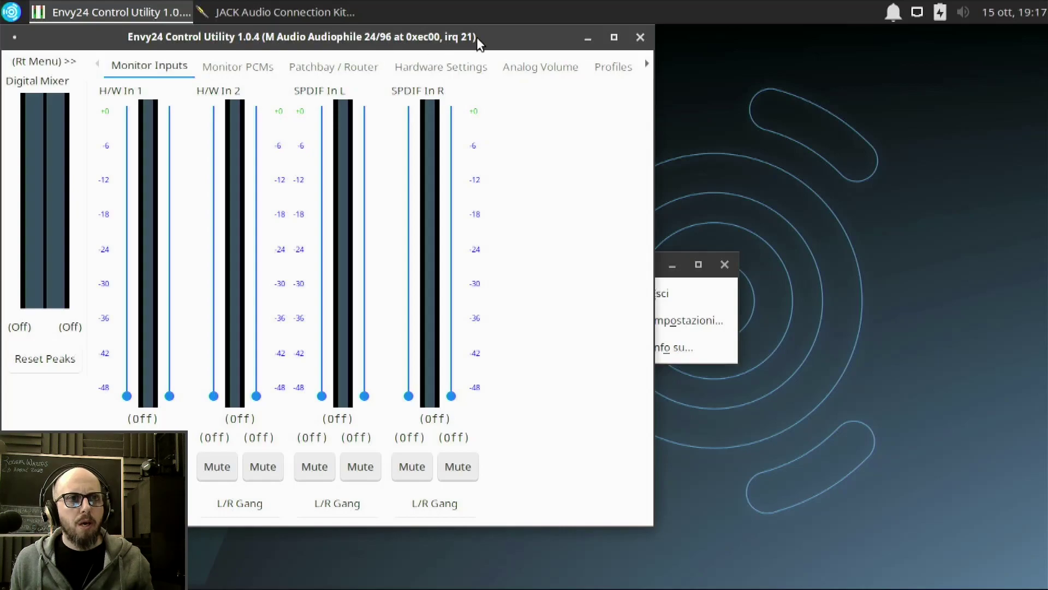
drag(479, 43, 561, 43)
drag(602, 45, 692, 54)
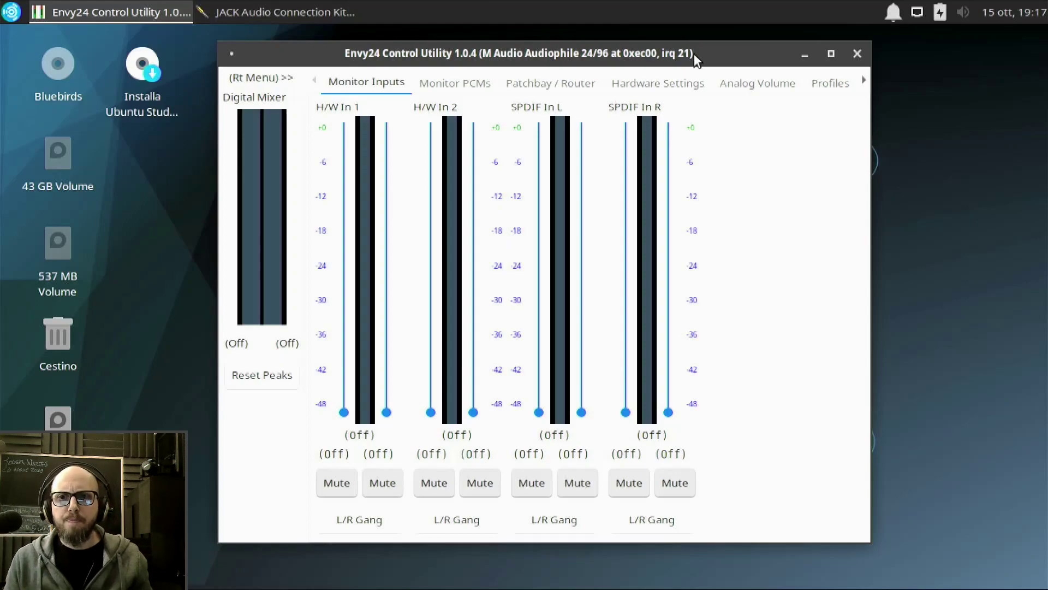
- Set the sound card's master clock to S/PDIF In and display the monitor inputs
click(672, 85)
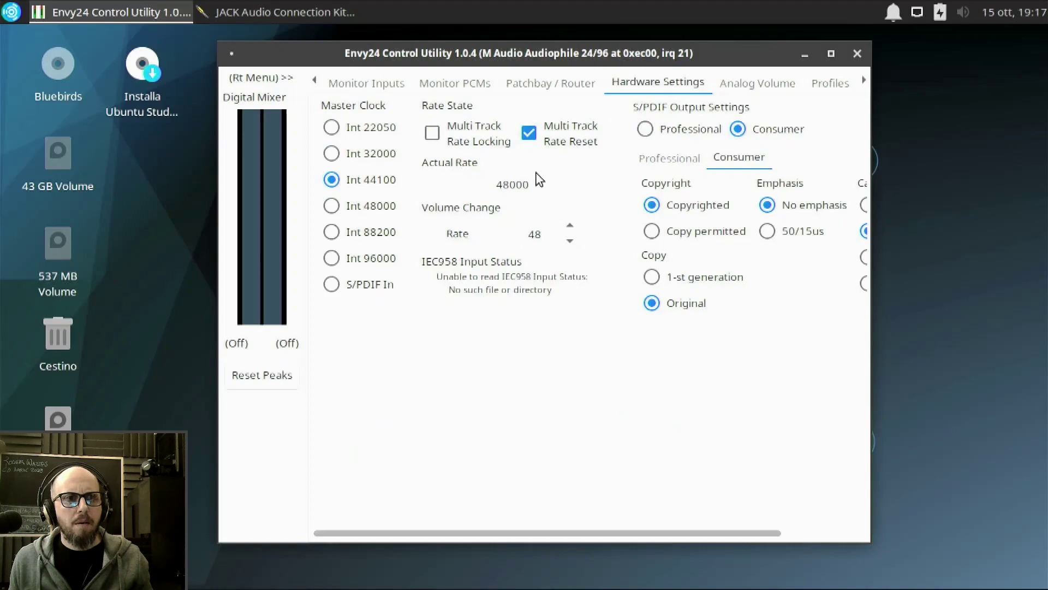
click(332, 284)
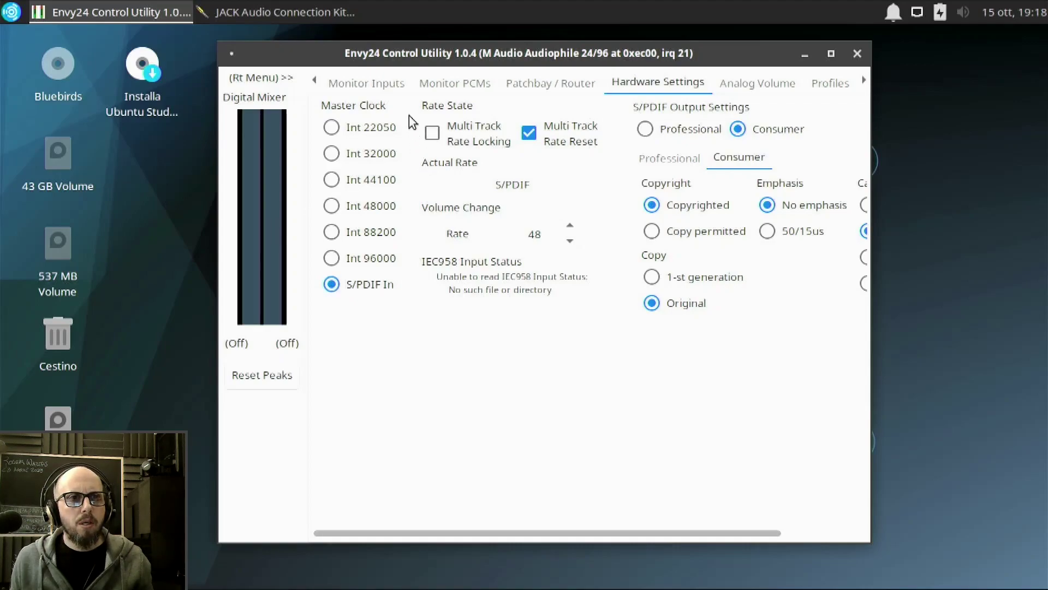
click(384, 84)
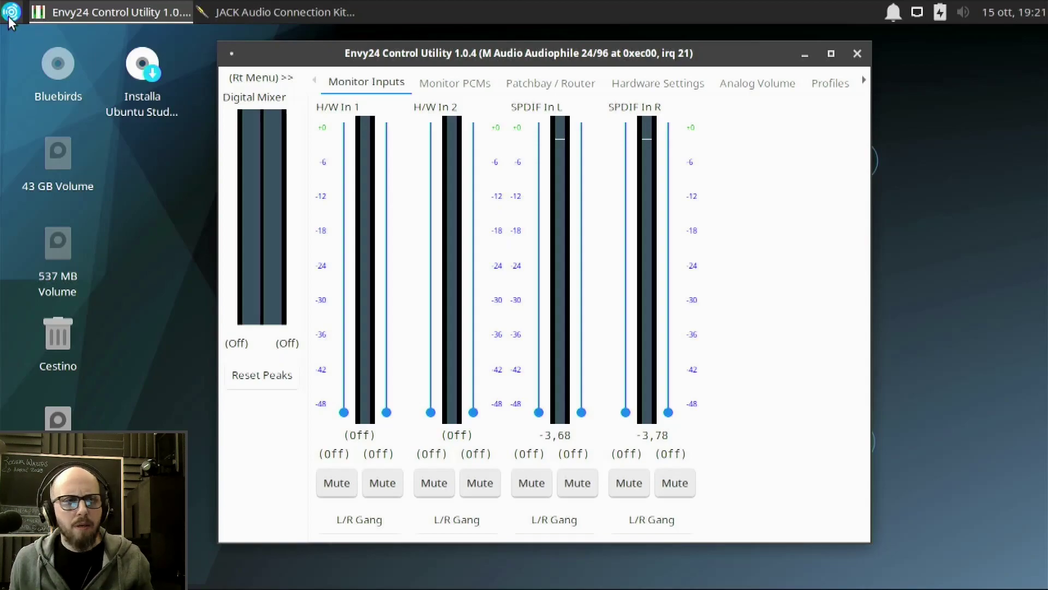
- Open a terminal emulator and run the command x42-meter
click(10, 12)
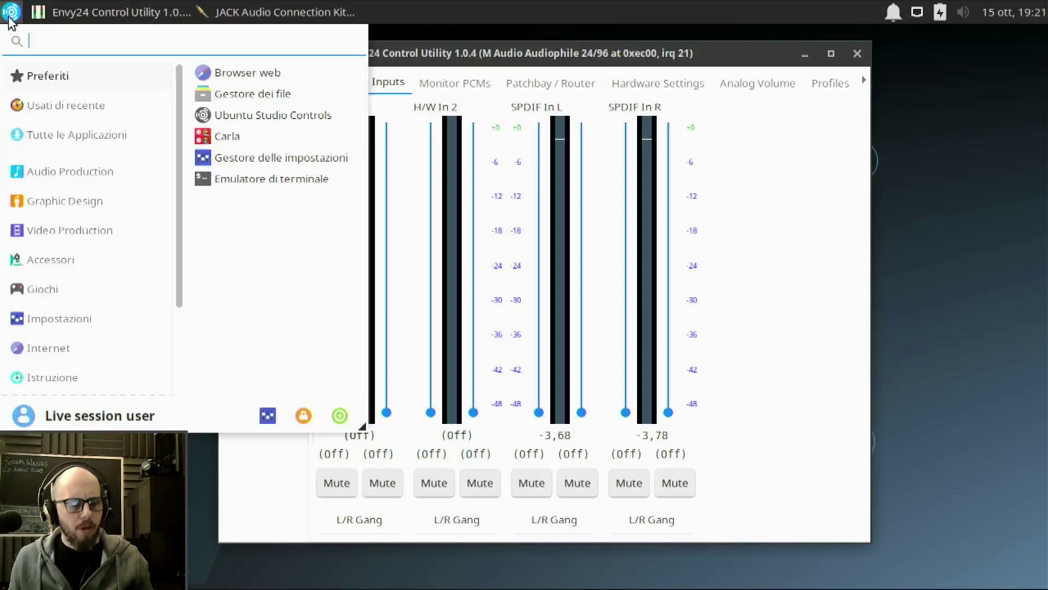
text(term)
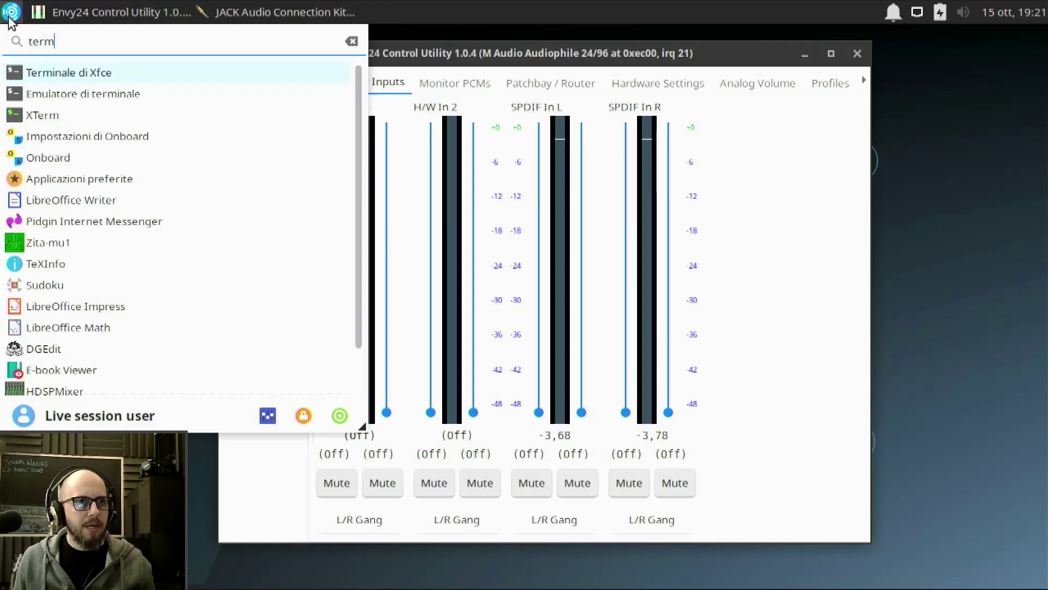
click(41, 93)
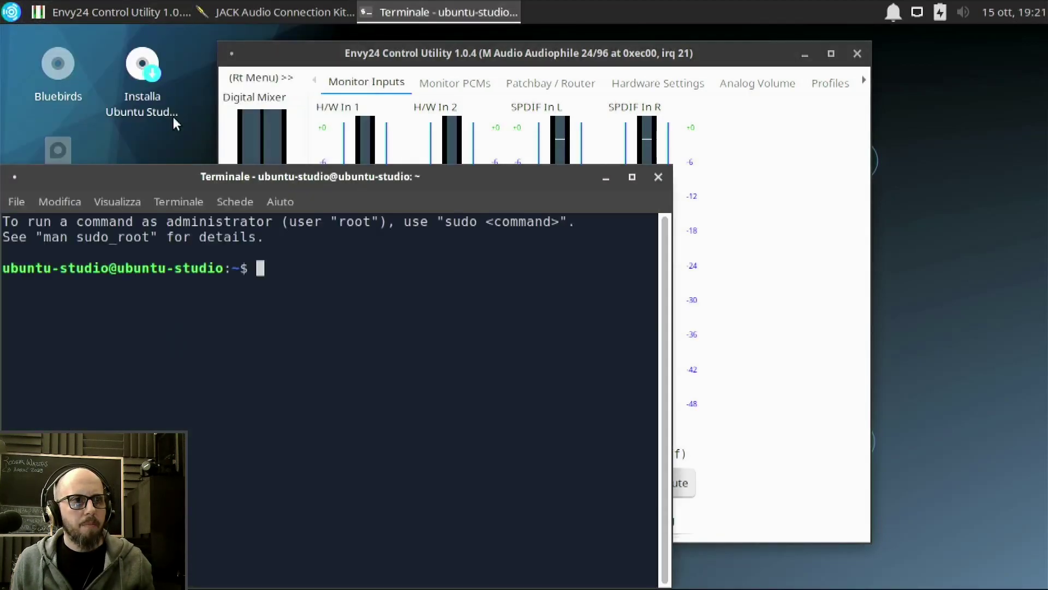
drag(465, 176, 710, 142)
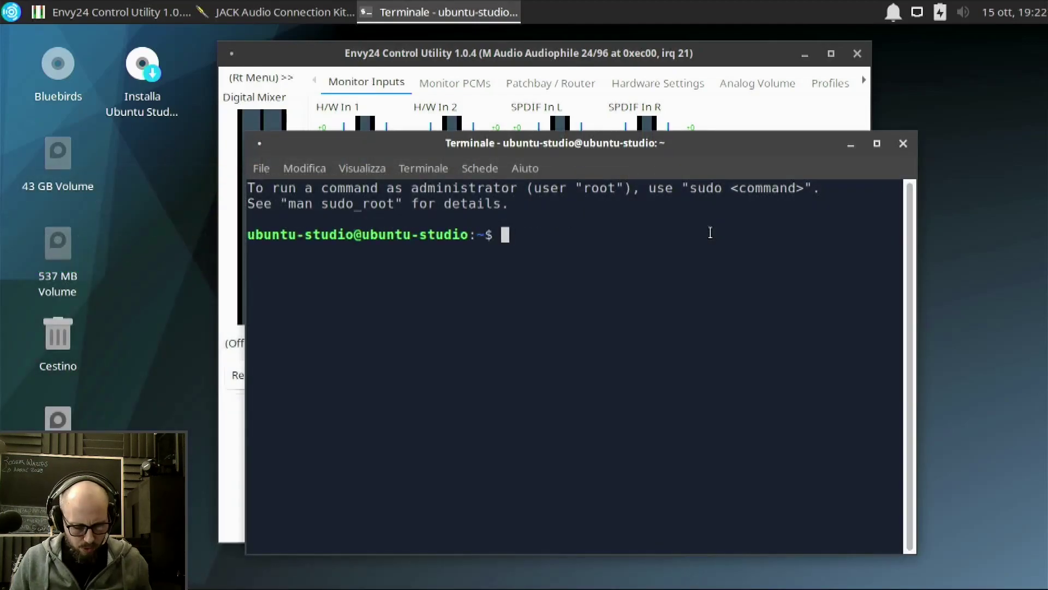
text(x)
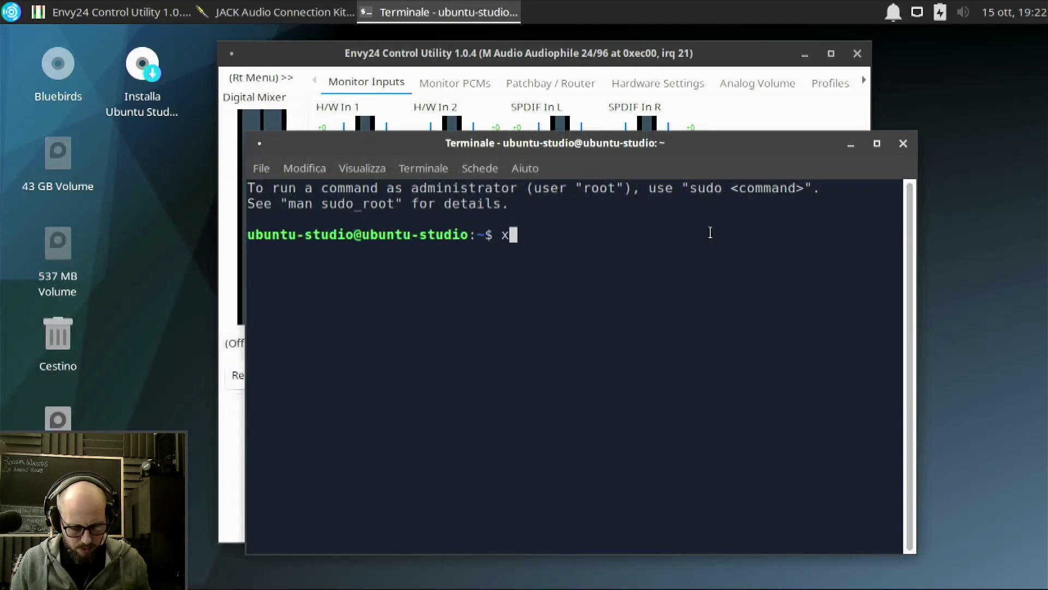
text(42-meter)
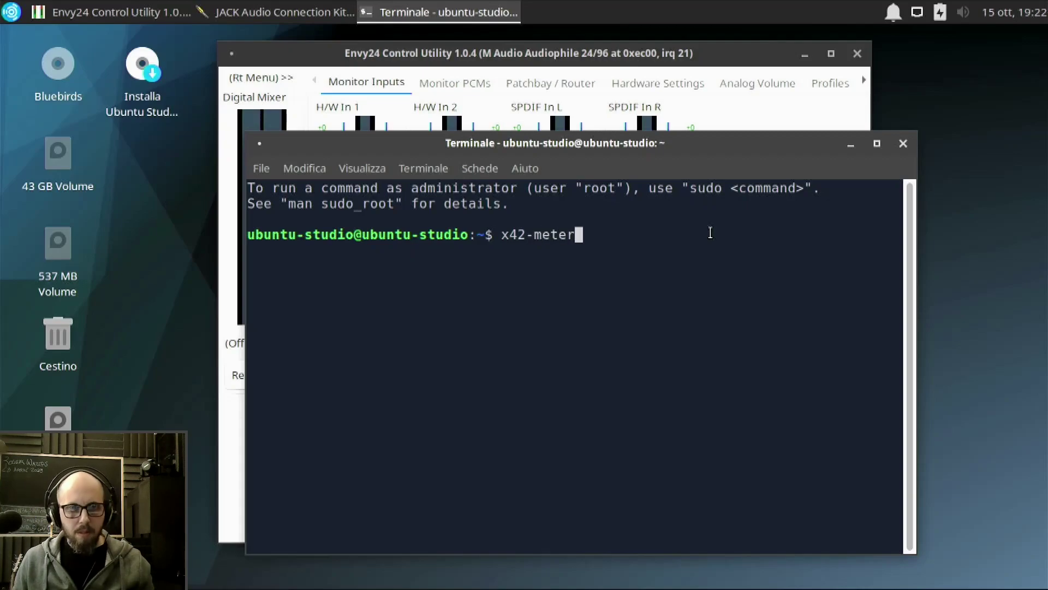
key(Return)
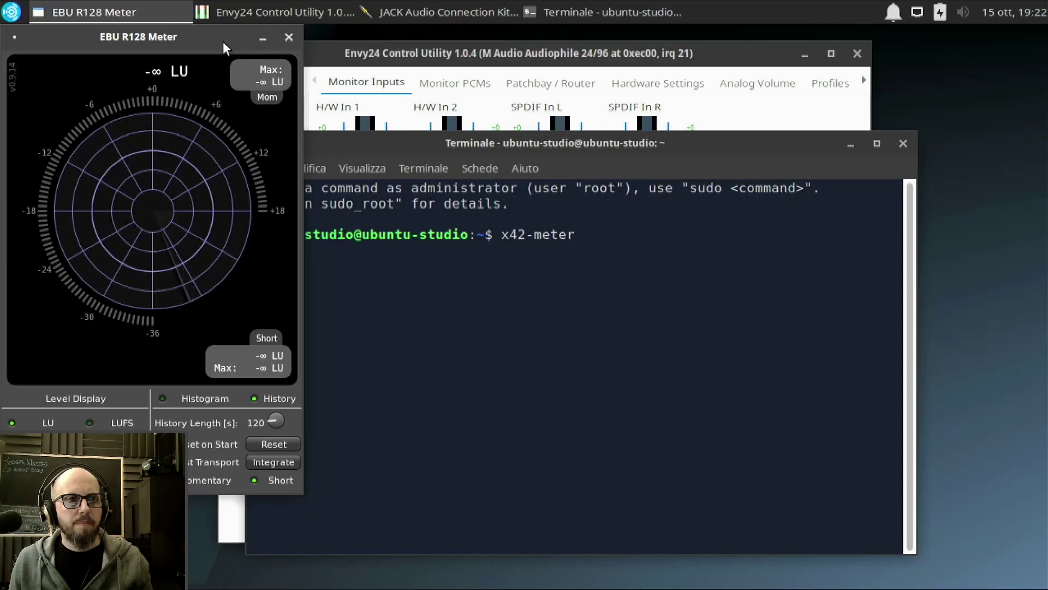
- Minimize the terminal and Envy24 windows, and arrange the EBU R128 Meter and JACK windows so they do not overlap
drag(223, 40, 765, 118)
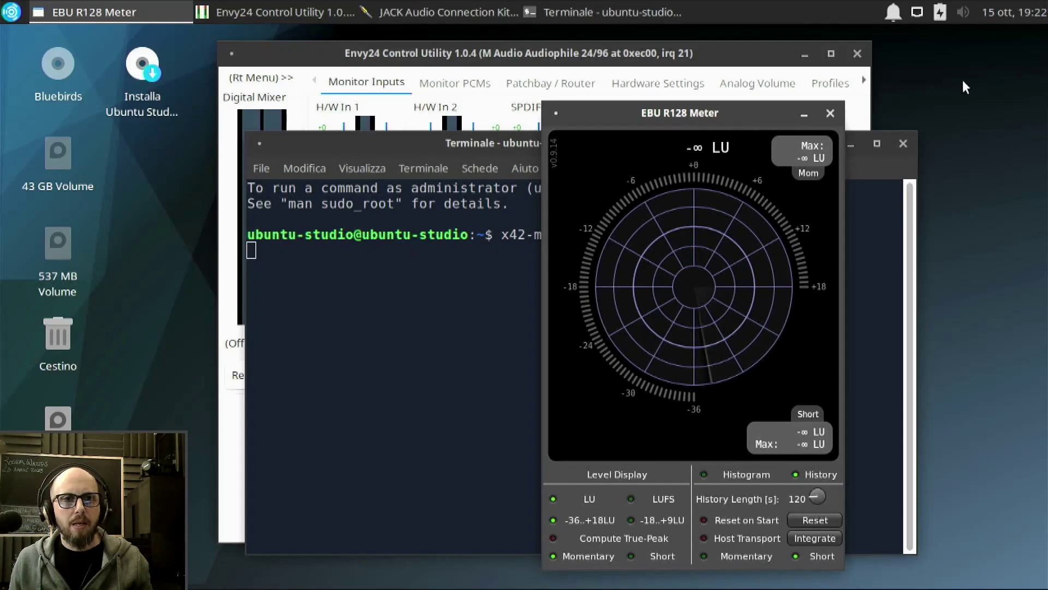
click(851, 148)
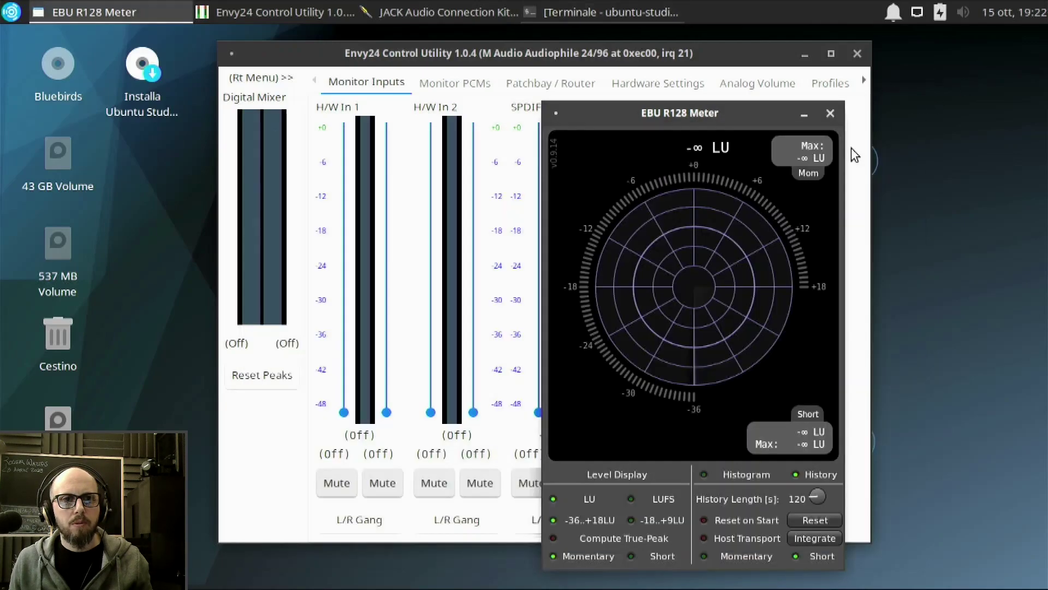
click(804, 50)
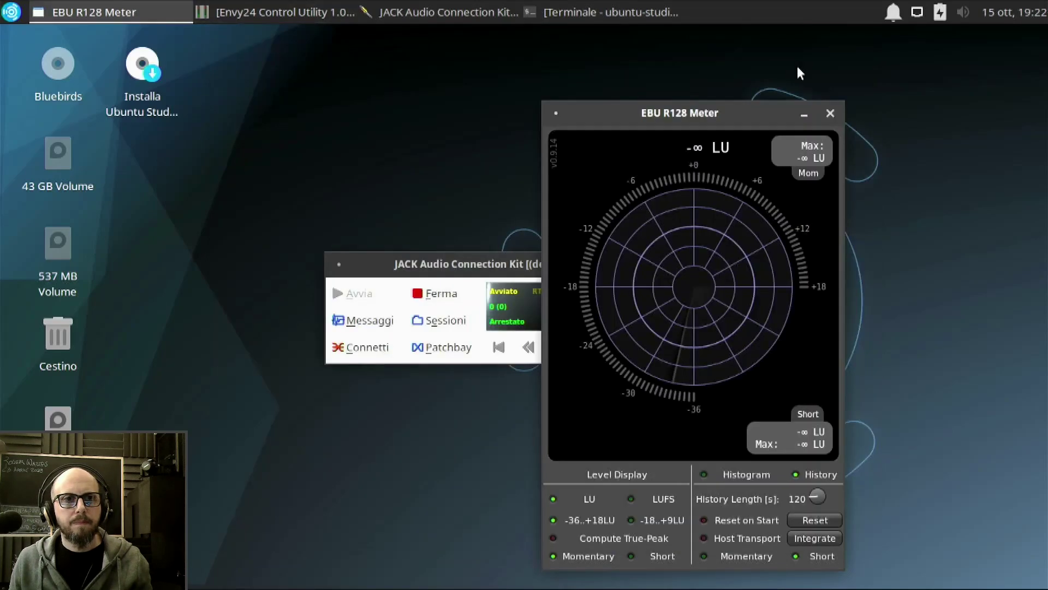
click(452, 278)
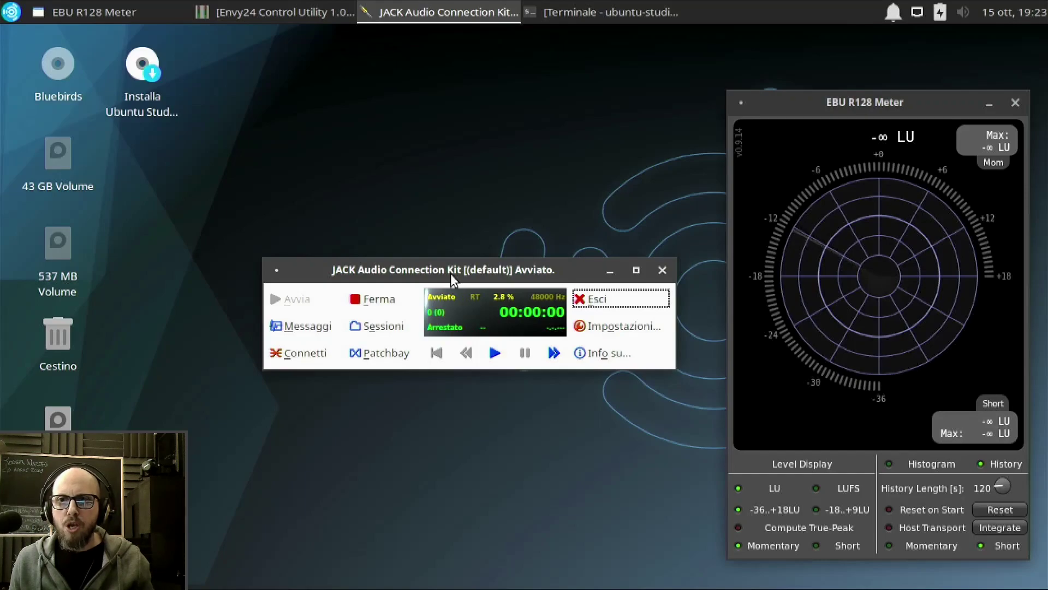
drag(452, 277, 453, 187)
- Open JACK's audio connections and connect the system port capture_9 to the EBU R128 Meter's inL input
click(306, 266)
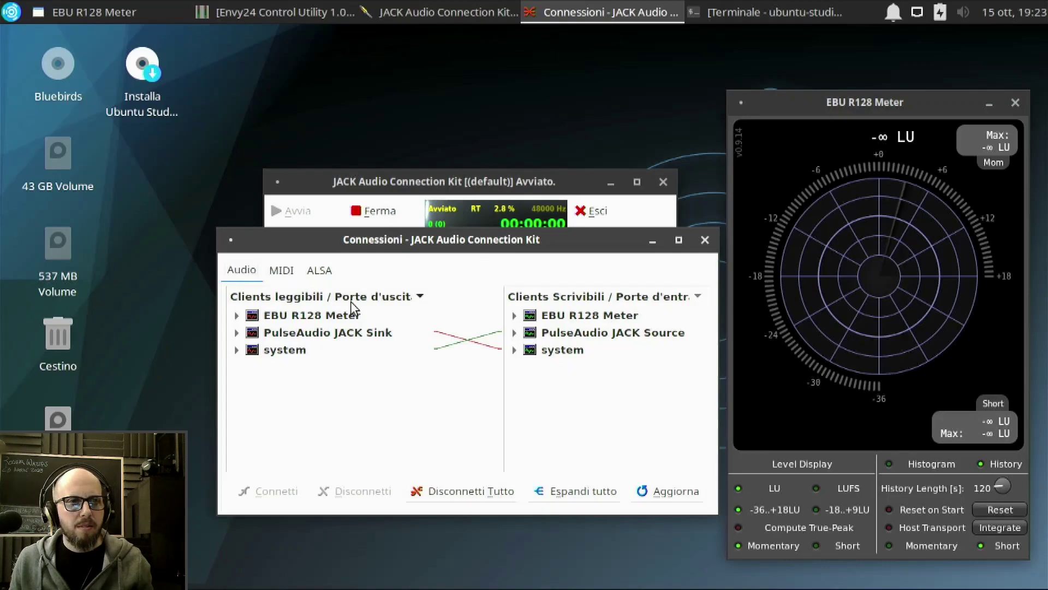
click(238, 351)
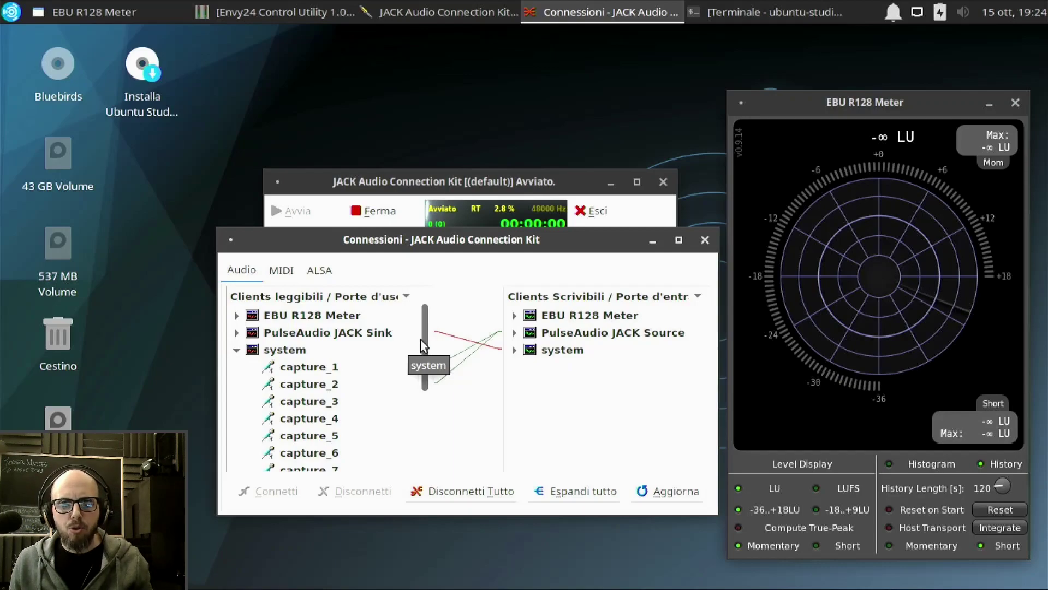
click(511, 316)
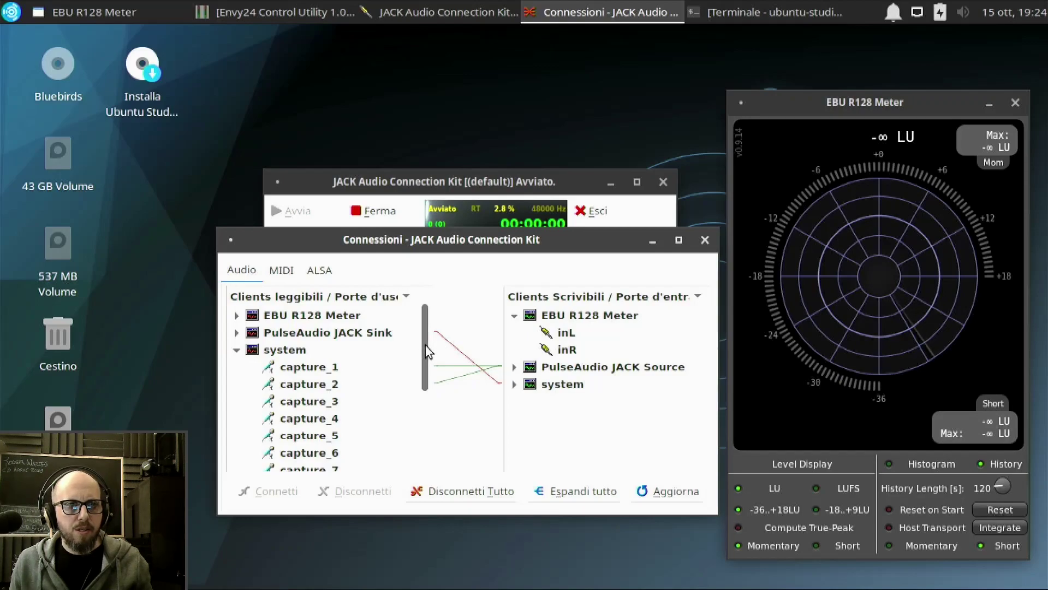
drag(422, 352, 425, 402)
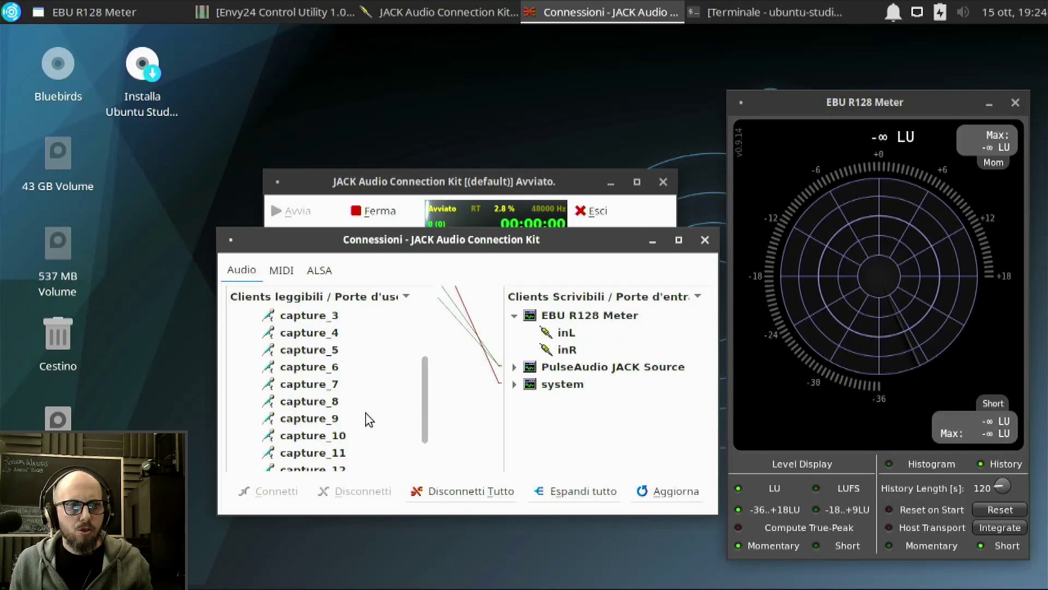
click(322, 425)
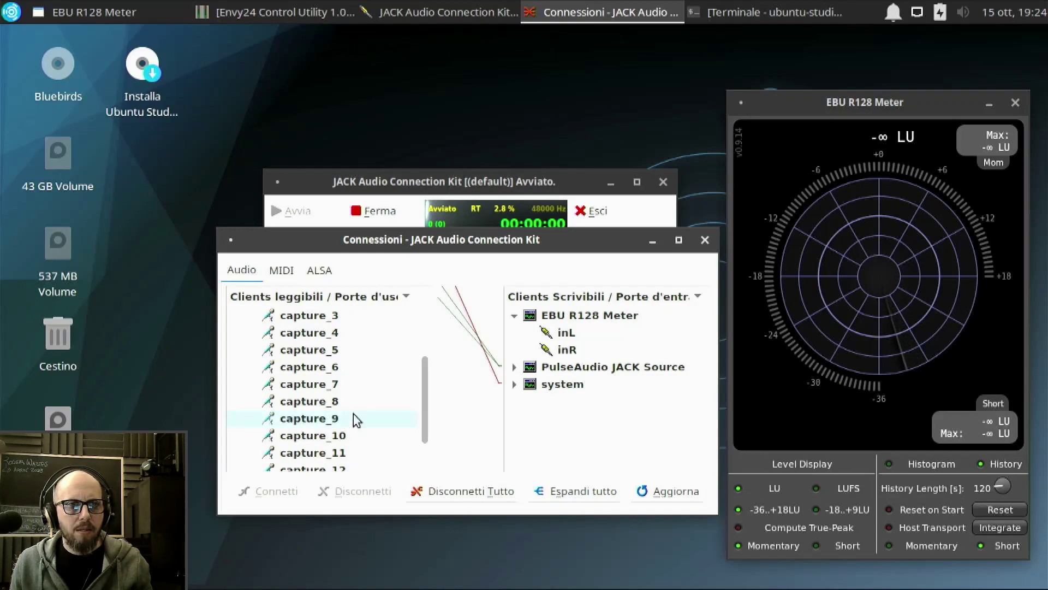
click(566, 334)
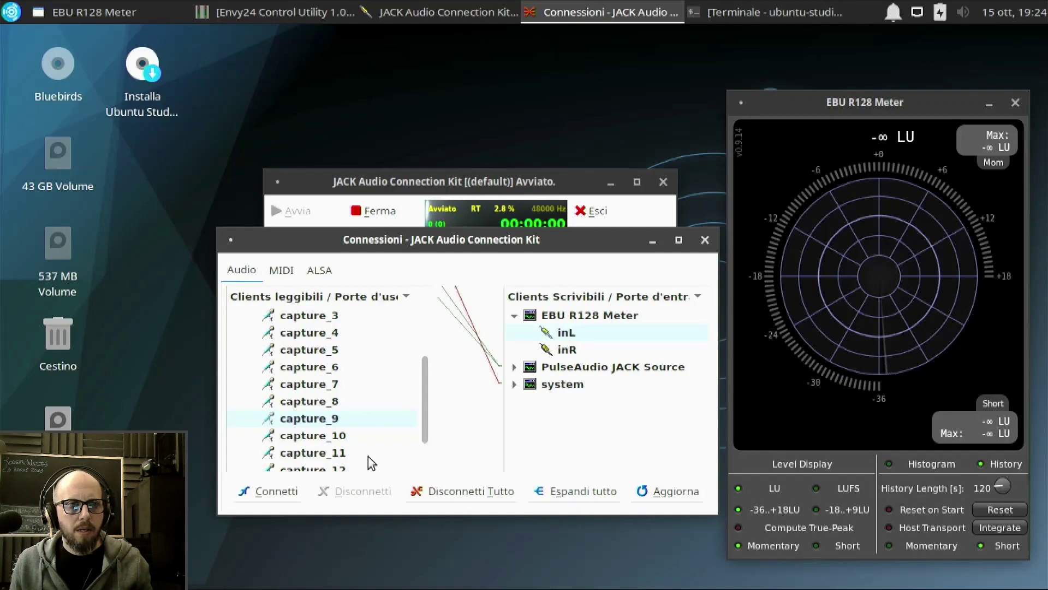
click(277, 500)
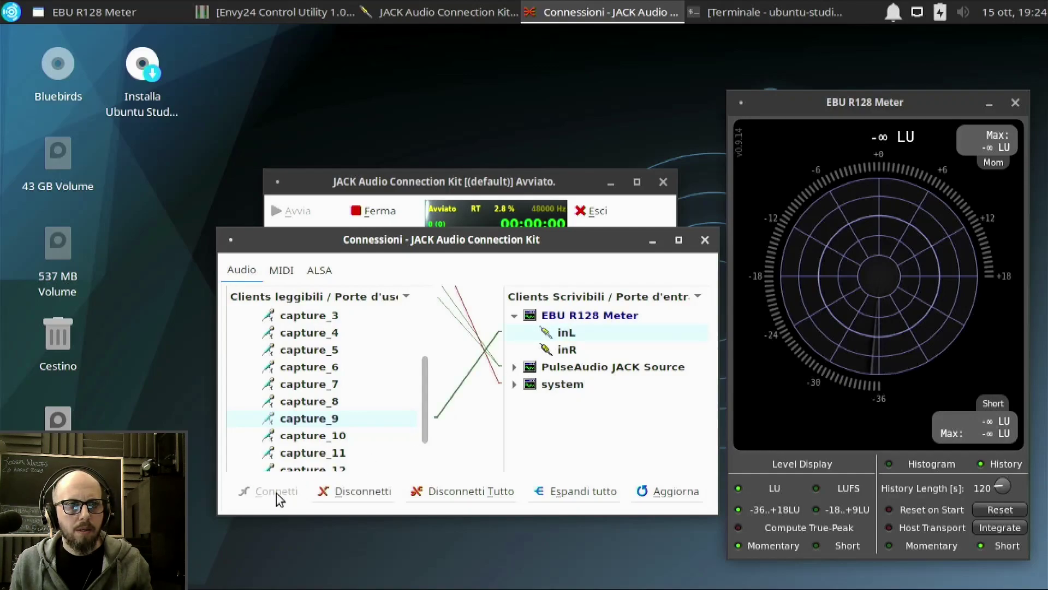
- Connect the system port capture_10 to the EBU R128 Meter's inR input
click(328, 437)
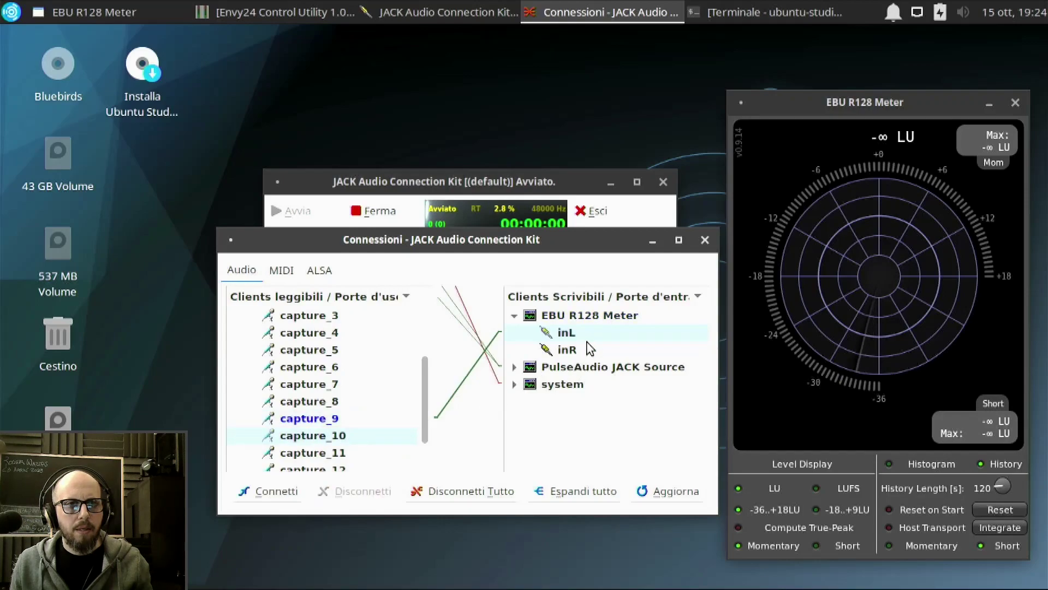
click(570, 351)
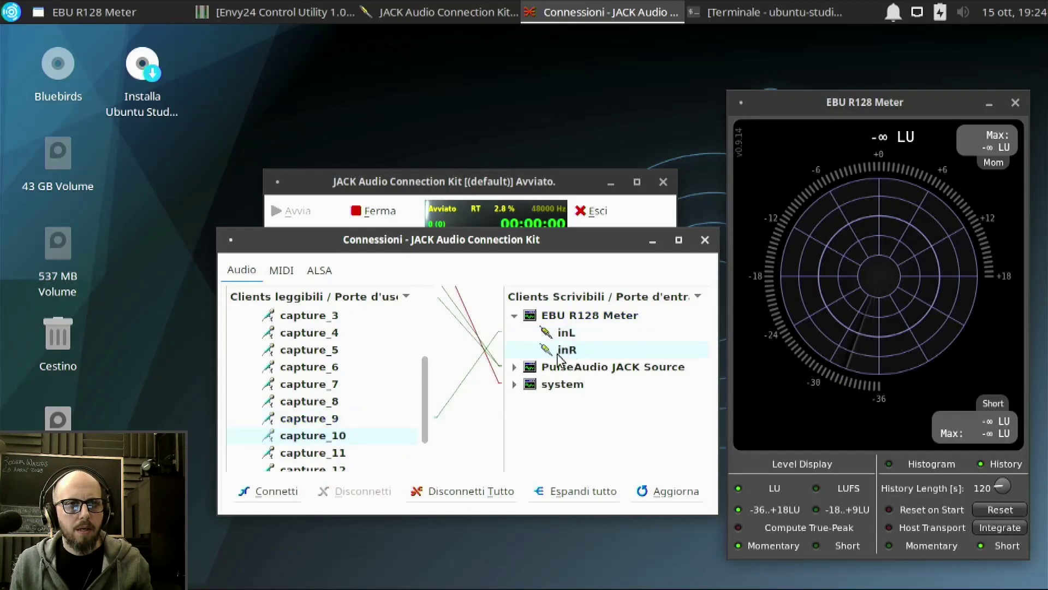
click(279, 499)
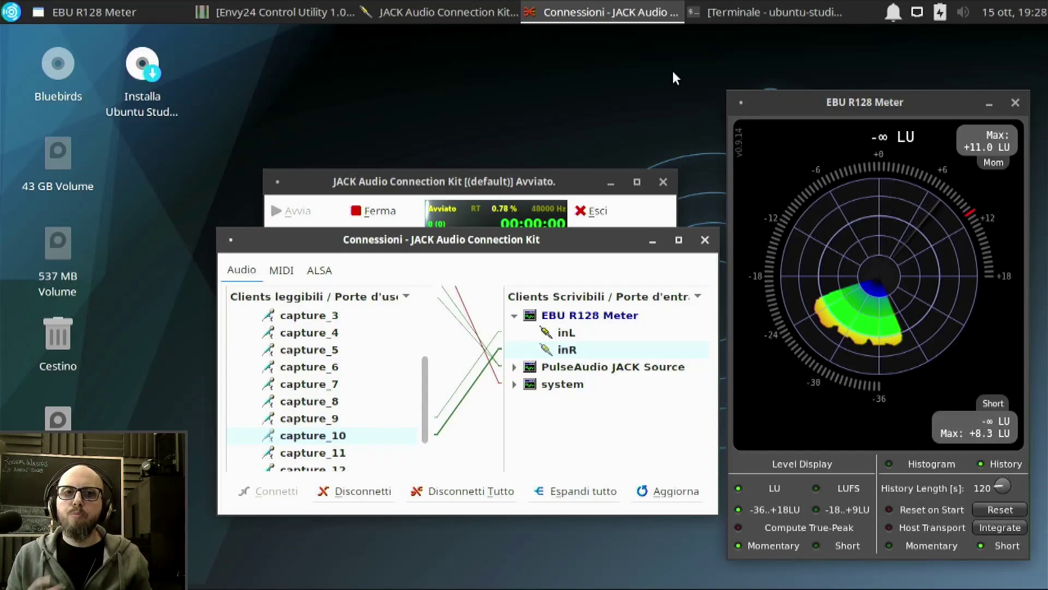
- Close the JACK connections and EBU R128 Meter windows, and stop the JACK server
click(705, 240)
click(1015, 103)
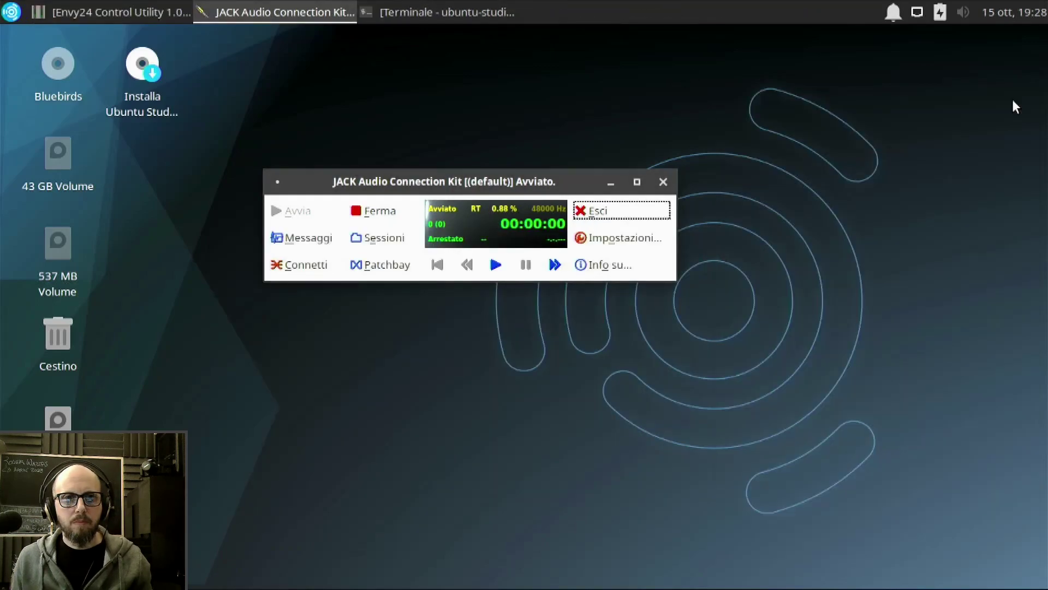
click(374, 220)
click(576, 245)
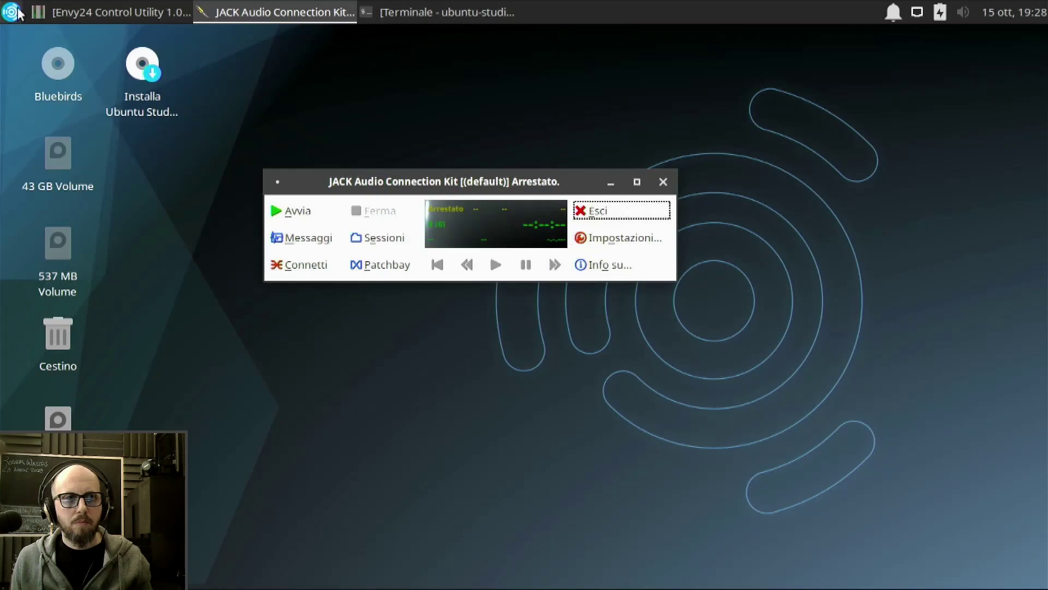
- Shut down the Ubuntu Studio live session and confirm removal of the installation medium
click(17, 12)
click(339, 415)
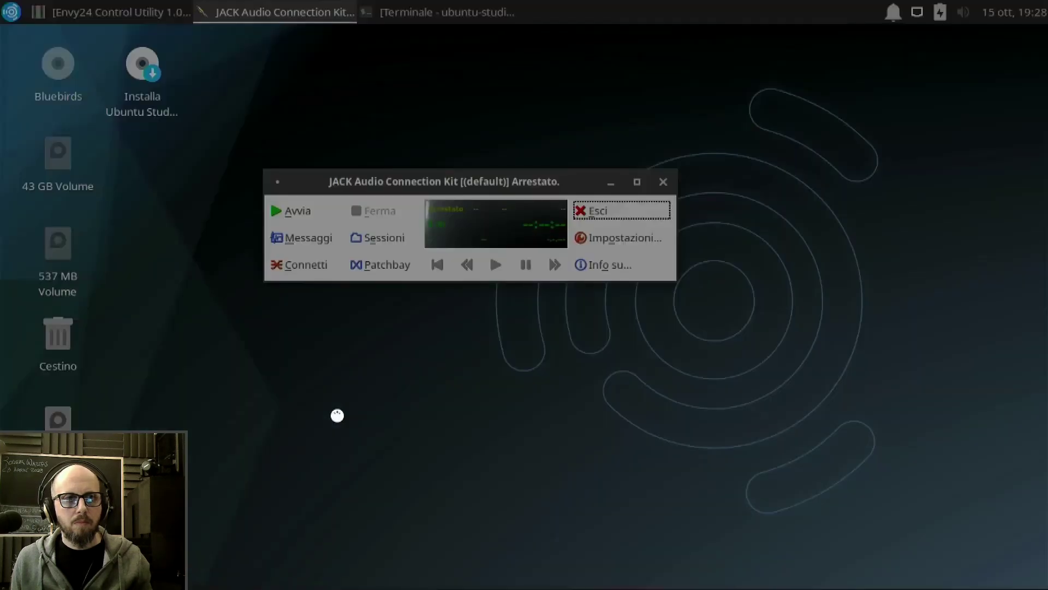
click(603, 249)
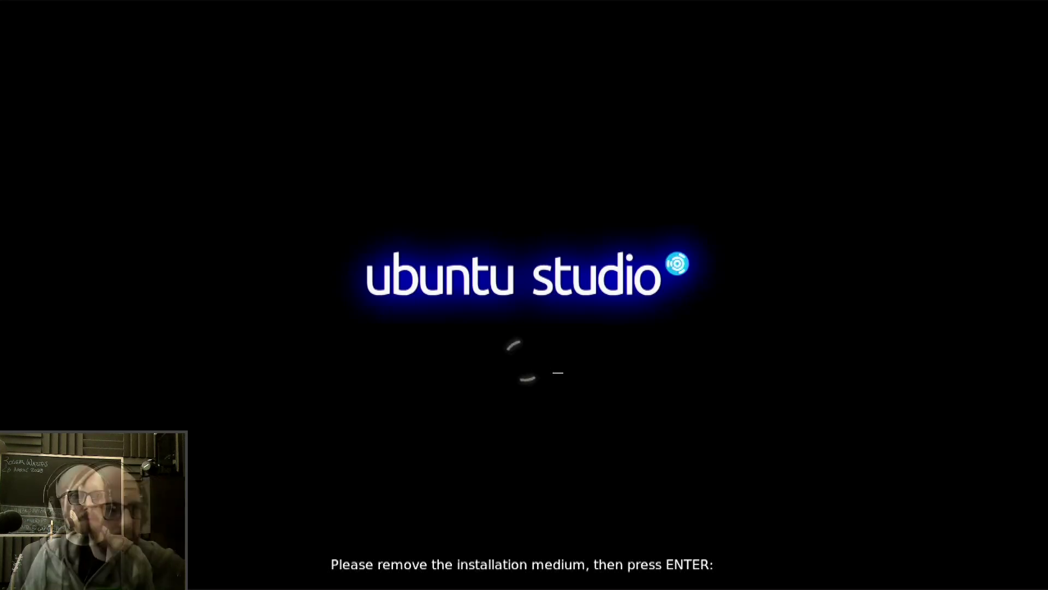
key(Return)
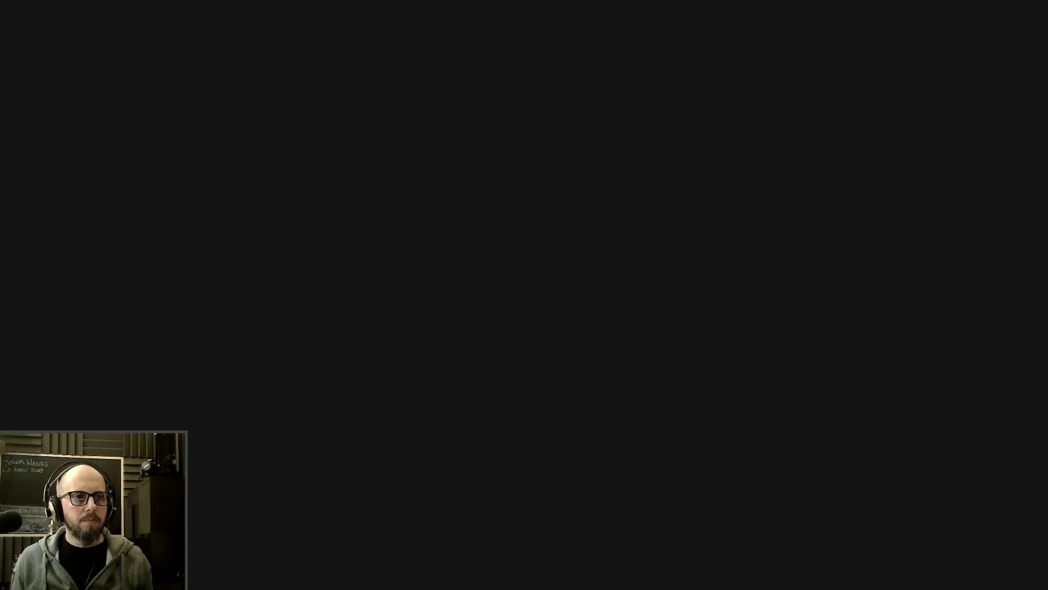